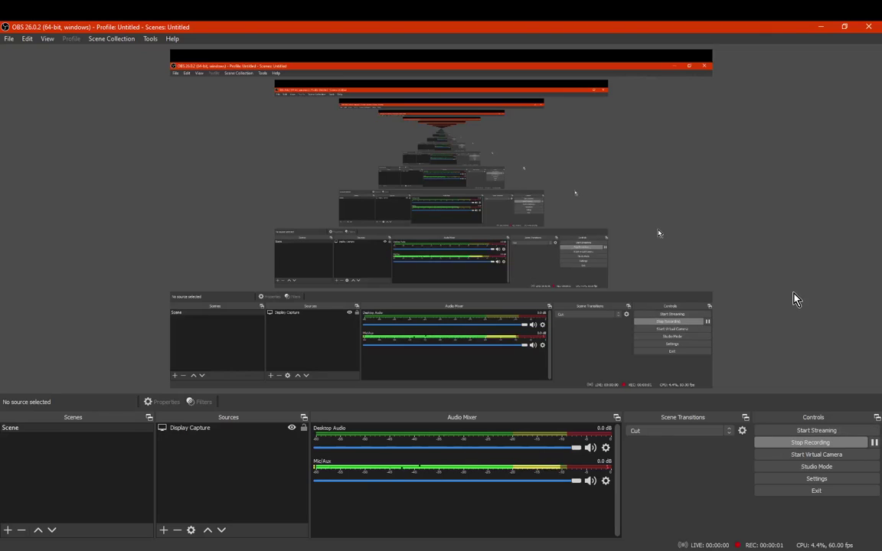
- Switch from OBS to Firefox's Minecraft Forge 1.16.4 downloads page
{"action": "key", "text": "alt+Tab"}
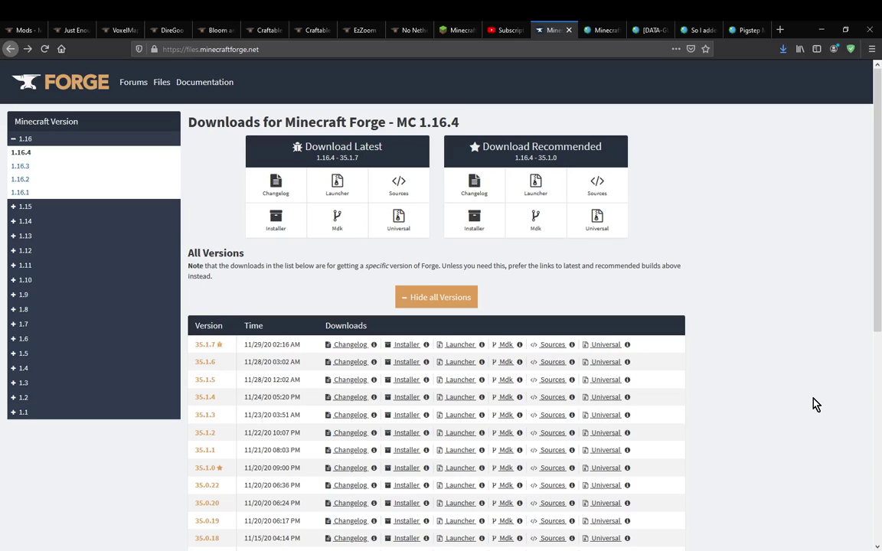
- Search 'multimc' in a new tab, open multimc.org's Download & Install section, then return to MultiMC
{"action": "scroll", "coordinate": [813, 403], "scroll_direction": "down", "scroll_amount": 1}
{"action": "scroll", "coordinate": [810, 399], "scroll_direction": "up", "scroll_amount": 1}
{"action": "key", "text": "alt+Tab"}
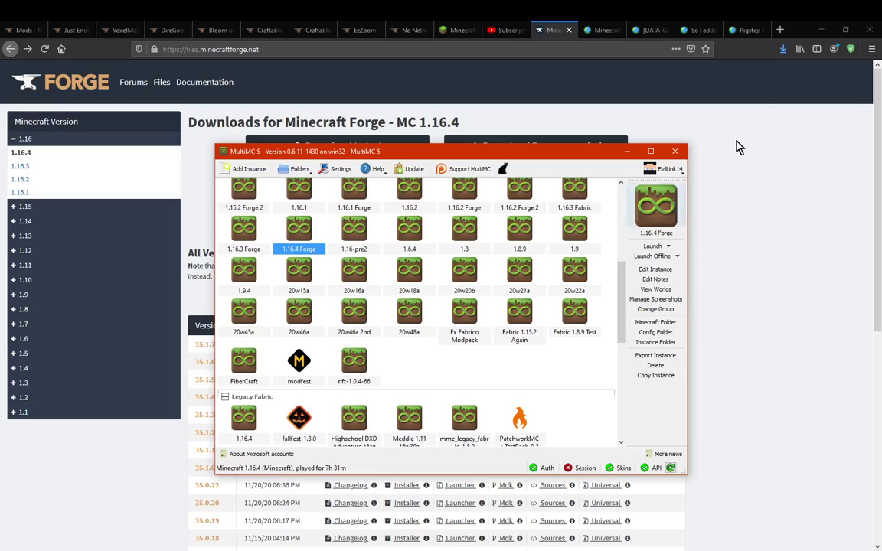
{"action": "left_click", "coordinate": [779, 30]}
{"action": "type", "text": "multimc"}
{"action": "key", "text": "Return"}
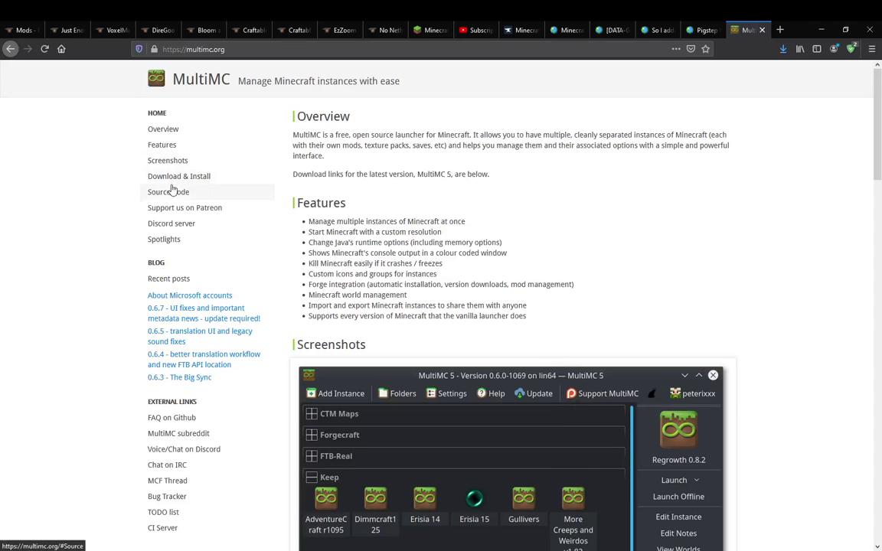
{"action": "left_click", "coordinate": [176, 179]}
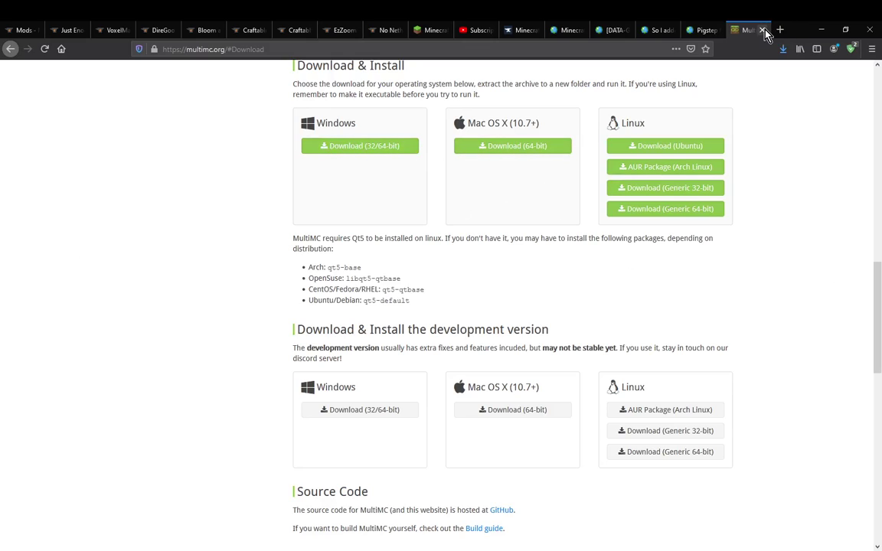
{"action": "key", "text": "alt+Tab"}
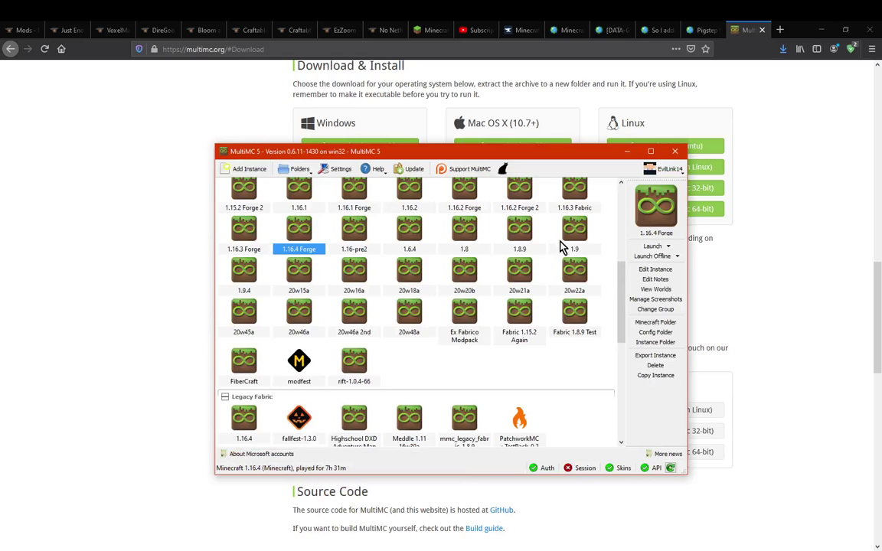
- Start a new instance from the instance grid's Create instance menu entry
{"action": "scroll", "coordinate": [465, 352], "scroll_direction": "down", "scroll_amount": 5}
{"action": "scroll", "coordinate": [459, 352], "scroll_direction": "up", "scroll_amount": 10}
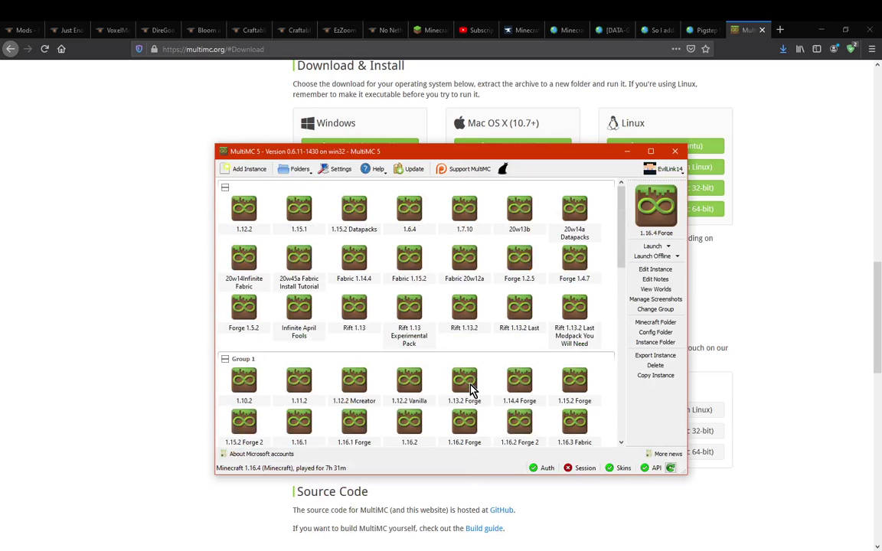
{"action": "scroll", "coordinate": [494, 360], "scroll_direction": "down", "scroll_amount": 5}
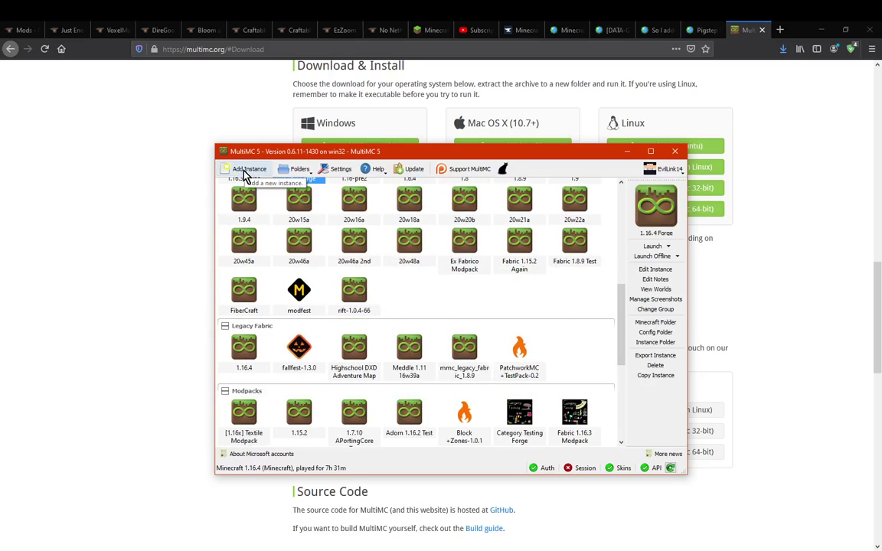
{"action": "right_click", "coordinate": [402, 293]}
{"action": "left_click", "coordinate": [455, 315]}
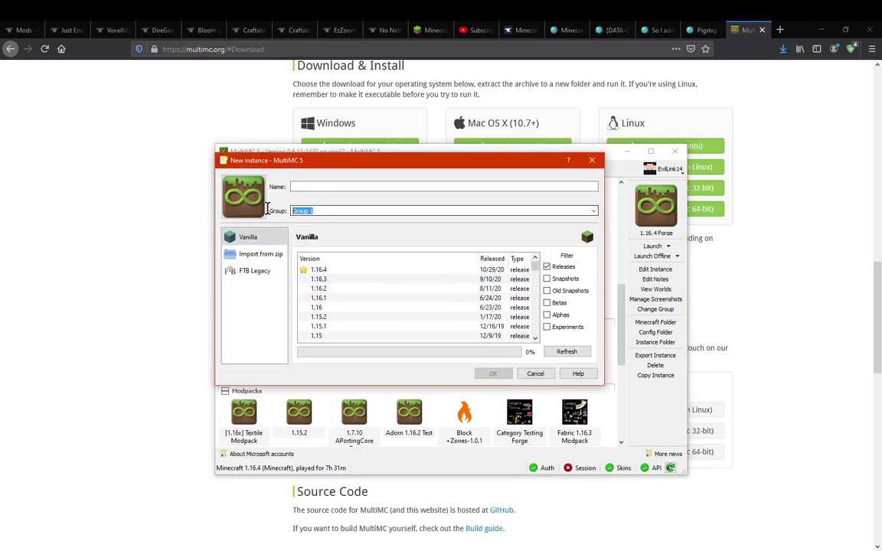
- Pick vanilla 1.16.4, name it '1.16.4 Forge Test' and create the instance
{"action": "left_click", "coordinate": [339, 187]}
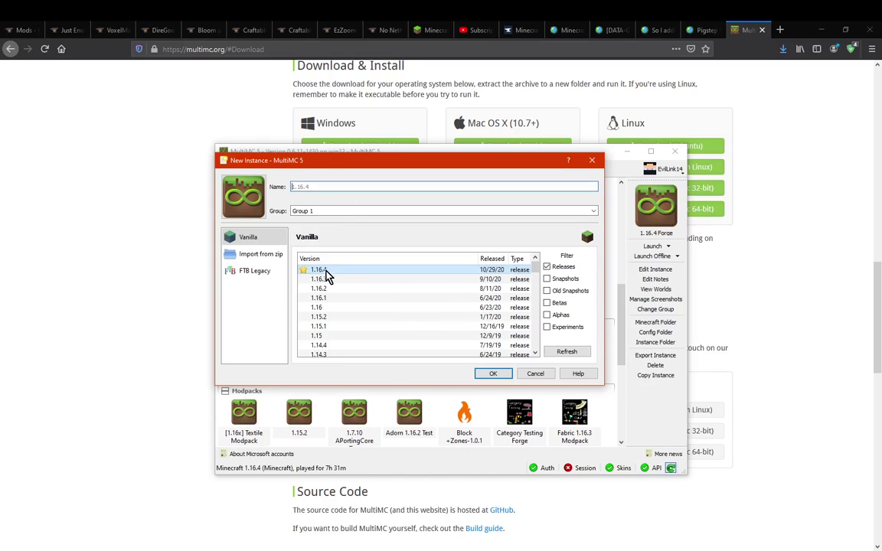
{"action": "left_click_drag", "start_coordinate": [535, 274], "coordinate": [531, 193]}
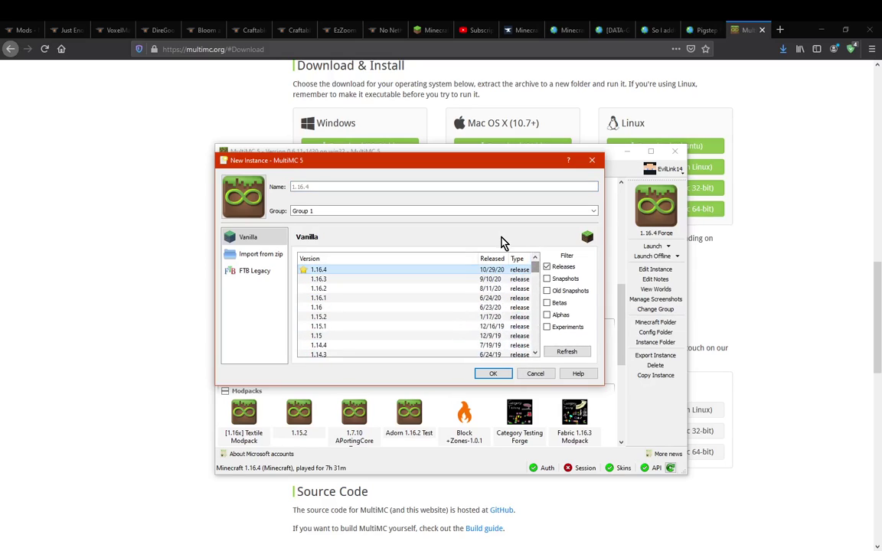
{"action": "left_click", "coordinate": [348, 186]}
{"action": "type", "text": "1.16.4 Forge Test"}
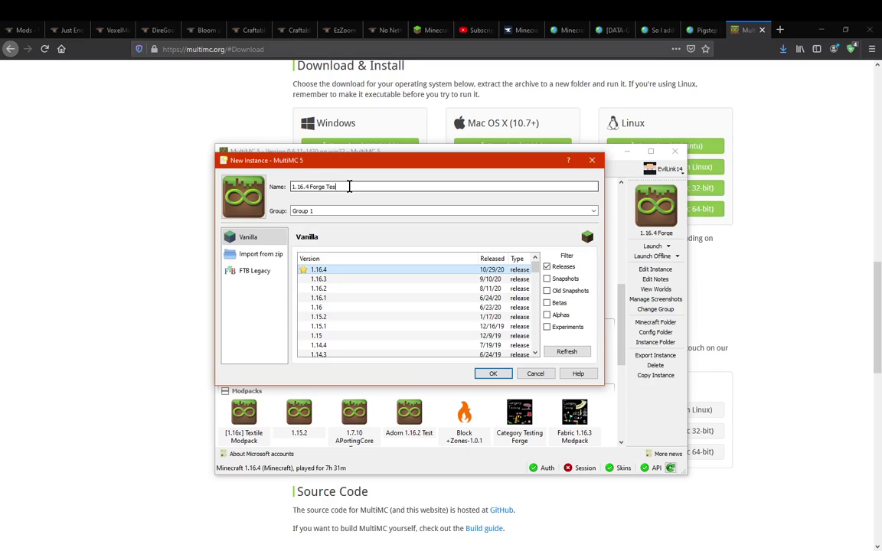
{"action": "left_click", "coordinate": [493, 374]}
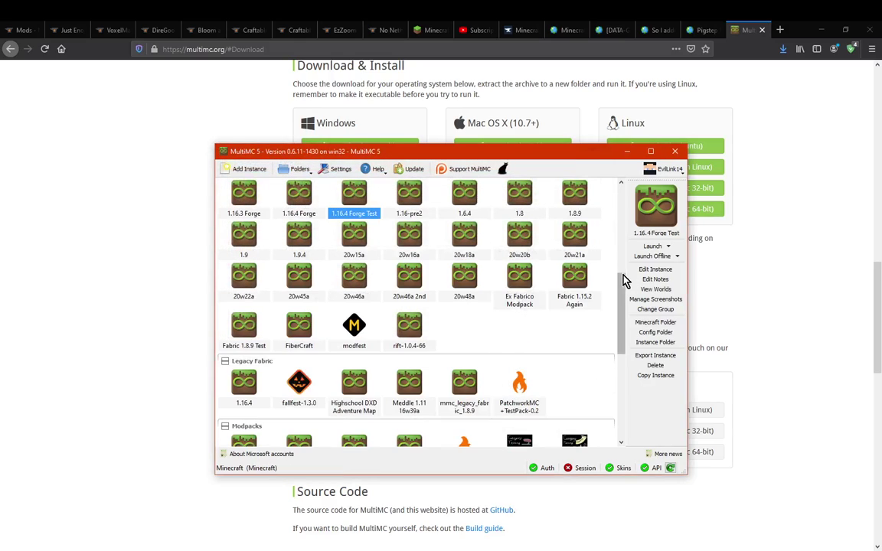
- Install Forge 35.1.7 on the 1.16.4 Forge Test instance
{"action": "left_click", "coordinate": [658, 271]}
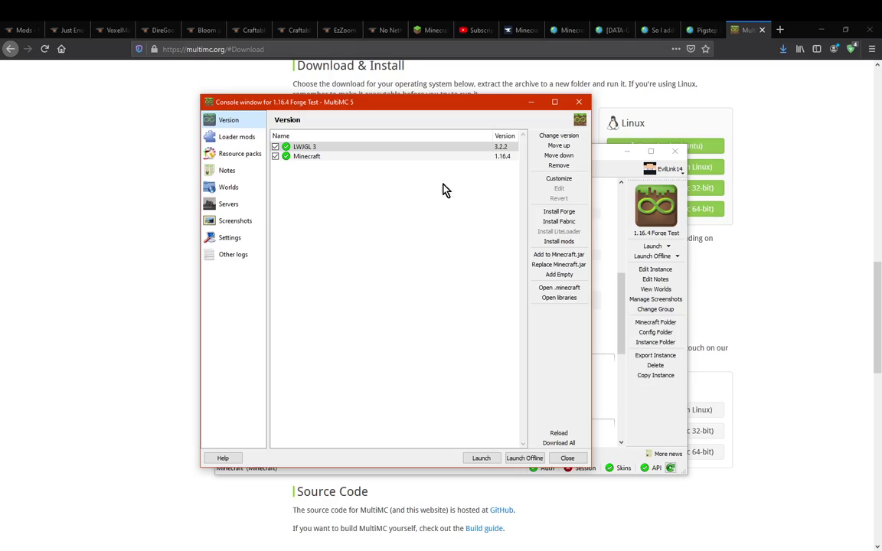
{"action": "left_click", "coordinate": [559, 211]}
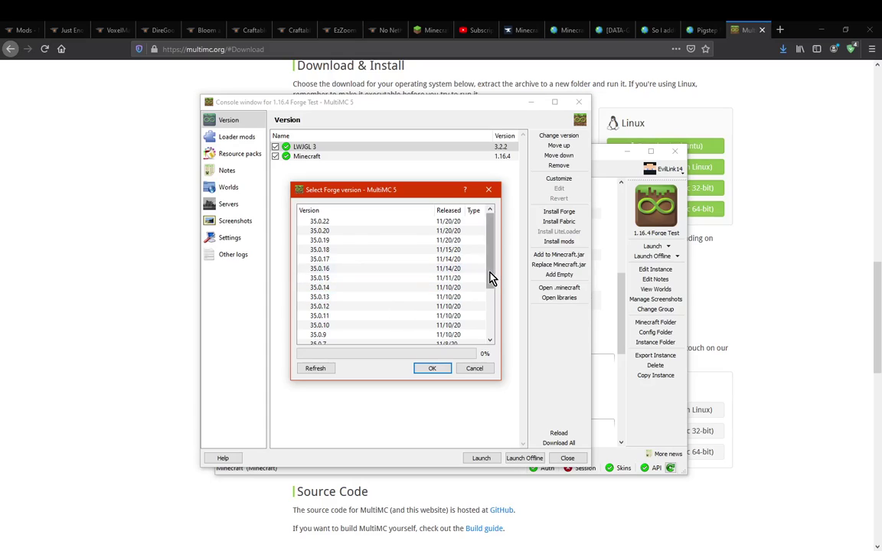
{"action": "left_click_drag", "start_coordinate": [492, 277], "coordinate": [493, 232]}
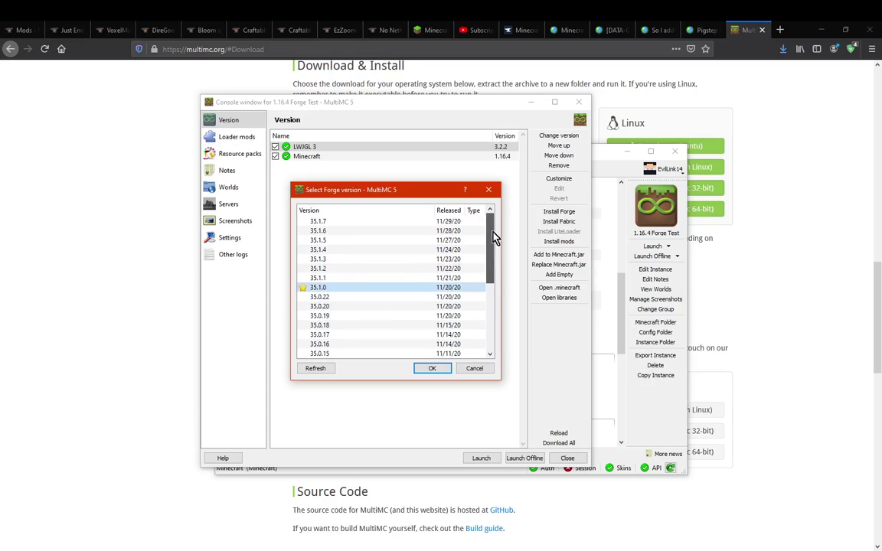
{"action": "left_click", "coordinate": [333, 222]}
{"action": "left_click", "coordinate": [432, 368]}
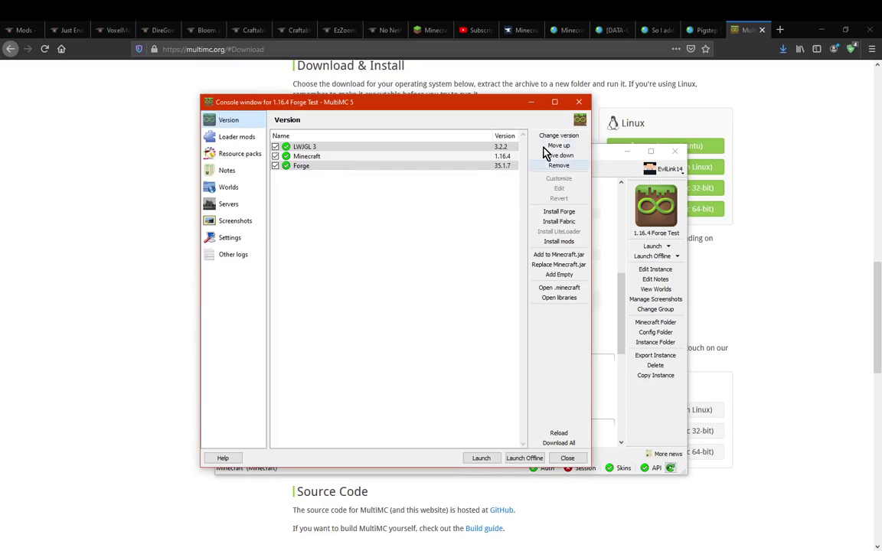
{"action": "left_click", "coordinate": [579, 102]}
- Paste the JEI, VoxelMap and Bloom and Gloom jars into the instance's mods folder
{"action": "left_click", "coordinate": [651, 323]}
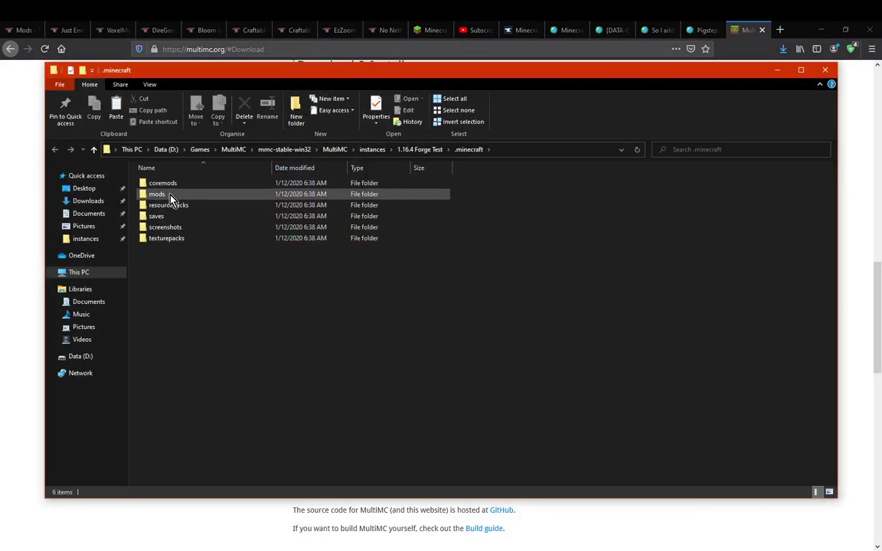
{"action": "double_click", "coordinate": [157, 193]}
{"action": "key", "text": "ctrl+v"}
{"action": "left_click", "coordinate": [304, 287]}
{"action": "left_click", "coordinate": [86, 30]}
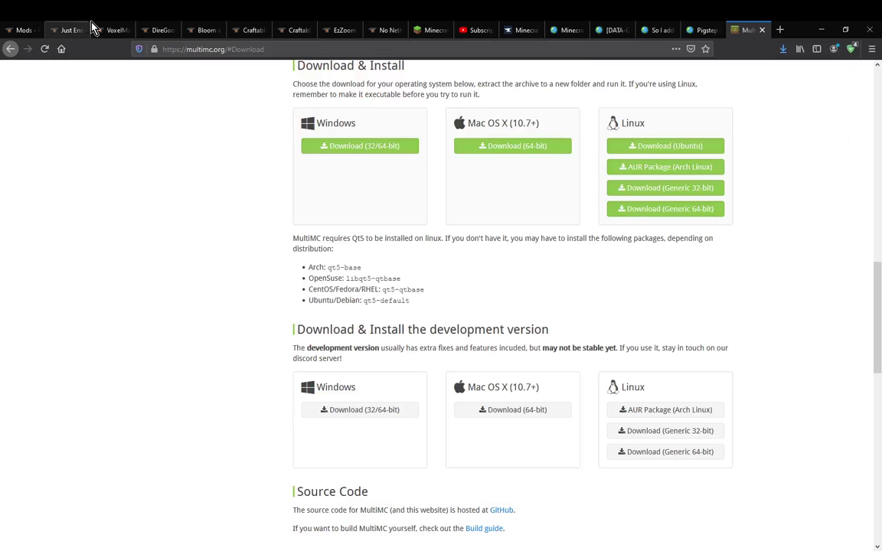
- Browse the VoxelMap, Bloom and Gloom and JEI pages, opening JEI's Files in a new tab
{"action": "left_click", "coordinate": [111, 32]}
{"action": "left_click", "coordinate": [207, 31]}
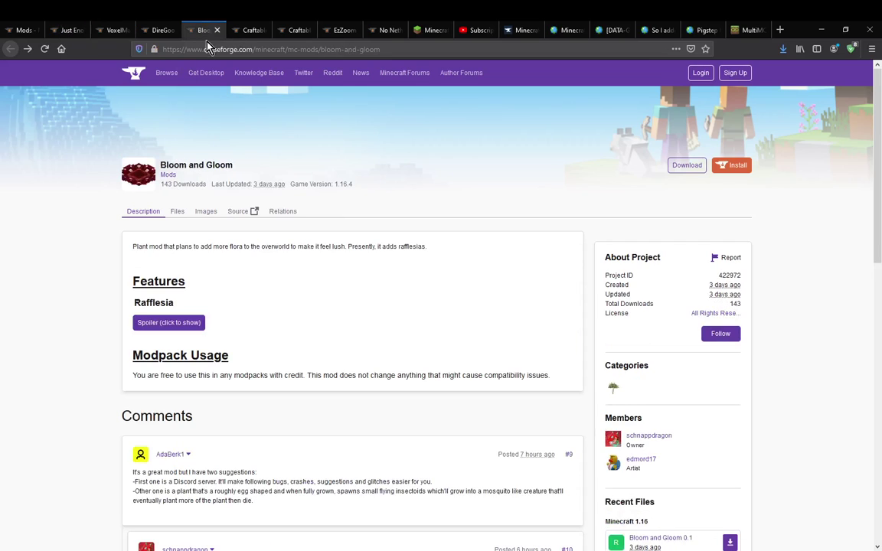
{"action": "left_click", "coordinate": [65, 31]}
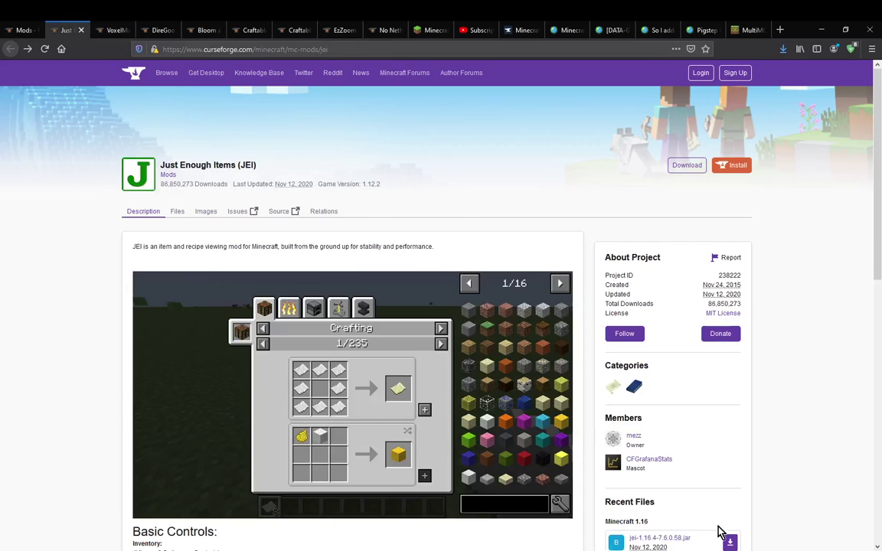
{"action": "scroll", "coordinate": [331, 328], "scroll_direction": "down", "scroll_amount": 1}
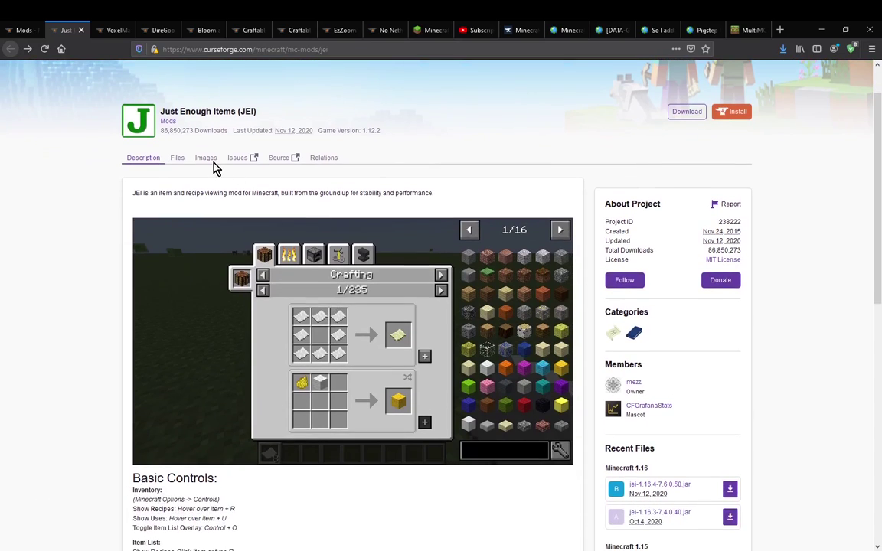
{"action": "right_click", "coordinate": [180, 160]}
{"action": "left_click", "coordinate": [195, 166]}
{"action": "left_click", "coordinate": [99, 29]}
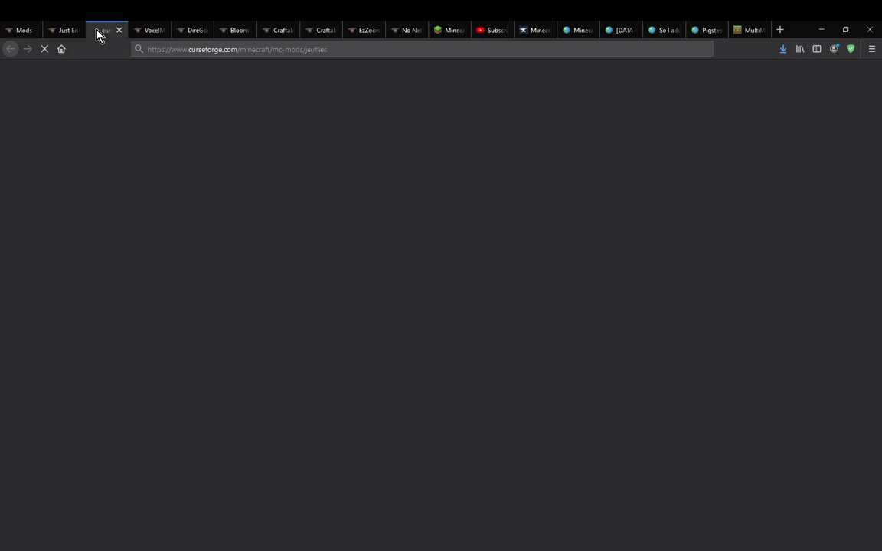
- View all JEI files, check the Game Version filter, close the tab and return to MultiMC
{"action": "scroll", "coordinate": [113, 347], "scroll_direction": "down", "scroll_amount": 3}
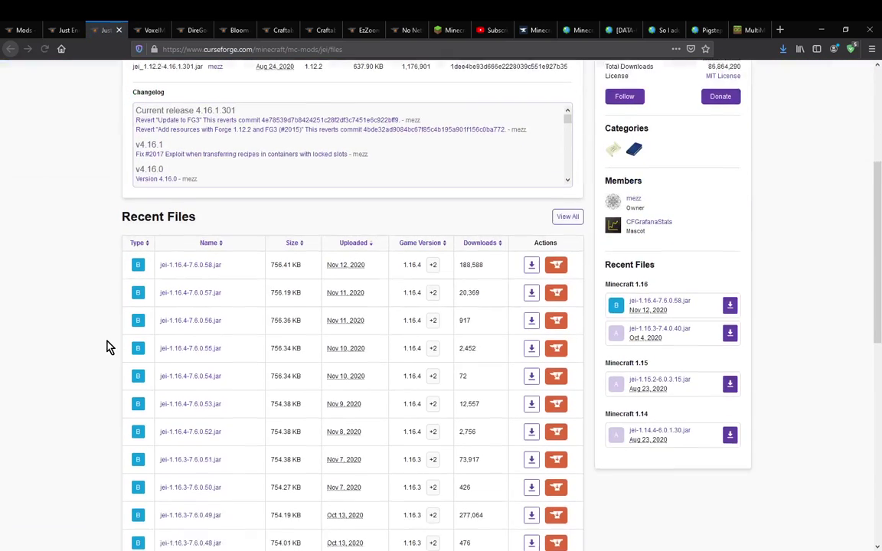
{"action": "left_click", "coordinate": [568, 186]}
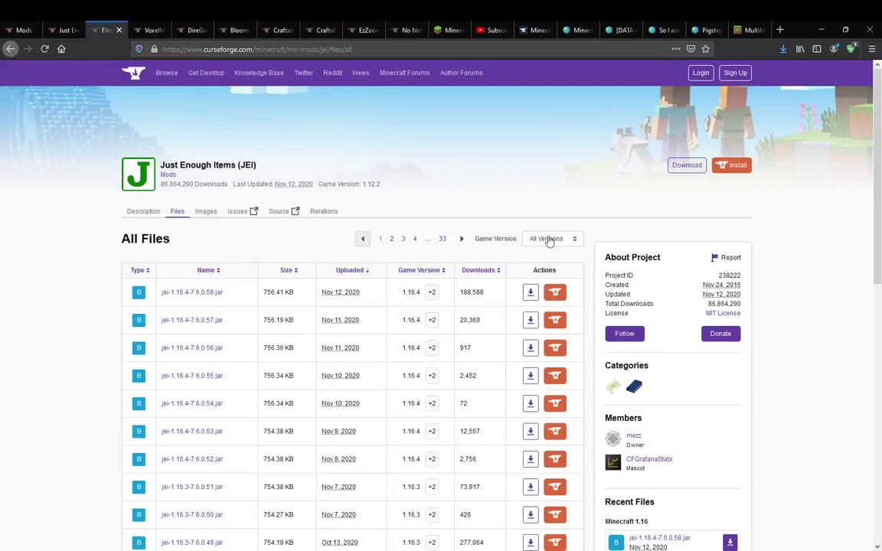
{"action": "left_click", "coordinate": [551, 238]}
{"action": "scroll", "coordinate": [547, 413], "scroll_direction": "down", "scroll_amount": 6}
{"action": "scroll", "coordinate": [555, 413], "scroll_direction": "up", "scroll_amount": 6}
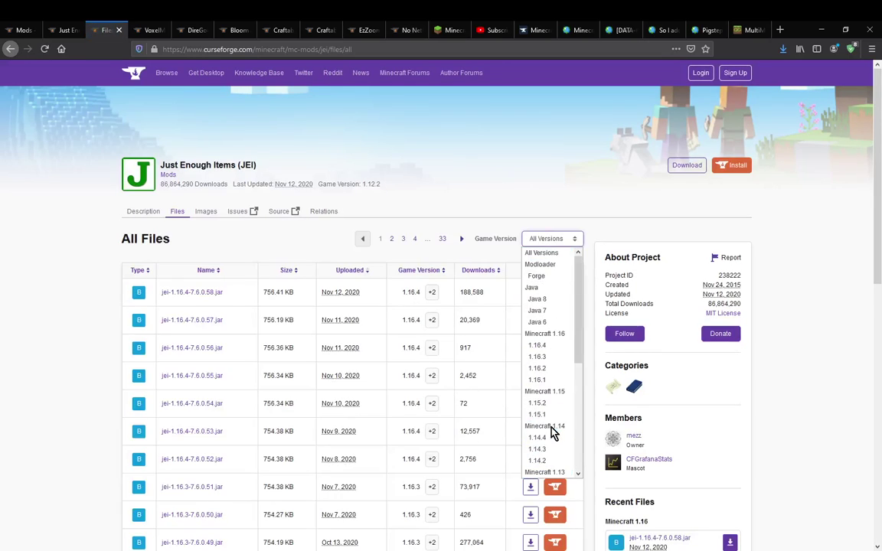
{"action": "left_click", "coordinate": [543, 252]}
{"action": "left_click", "coordinate": [118, 30]}
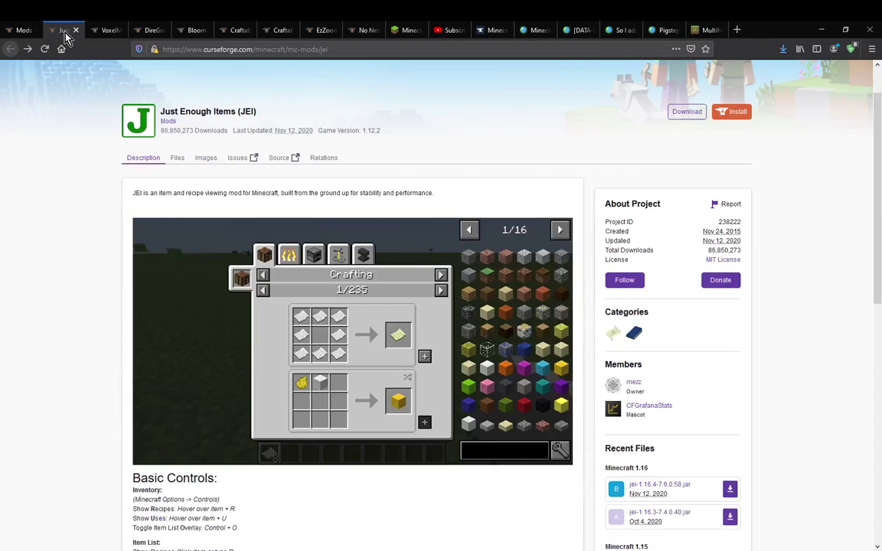
{"action": "key", "text": "alt+Tab"}
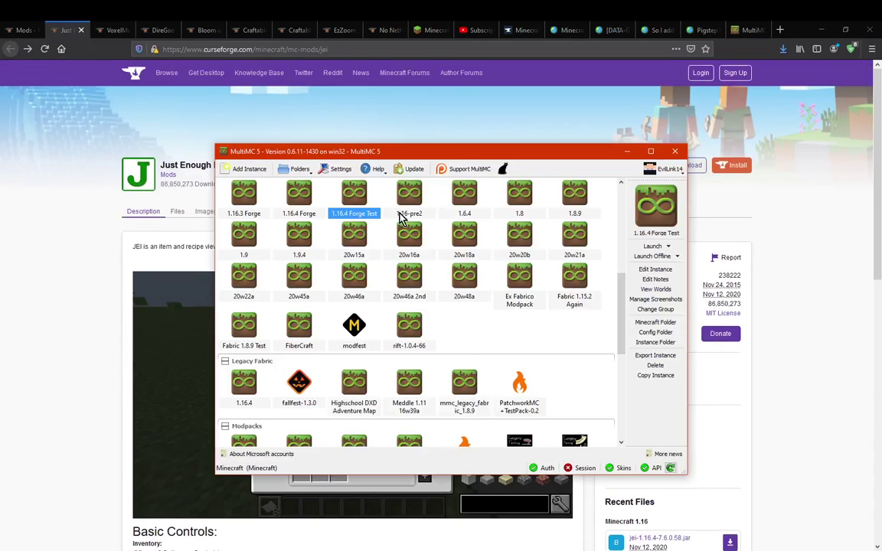
- Launch the 1.16.4 Forge Test instance from Group 1
{"action": "scroll", "coordinate": [521, 320], "scroll_direction": "up", "scroll_amount": 3}
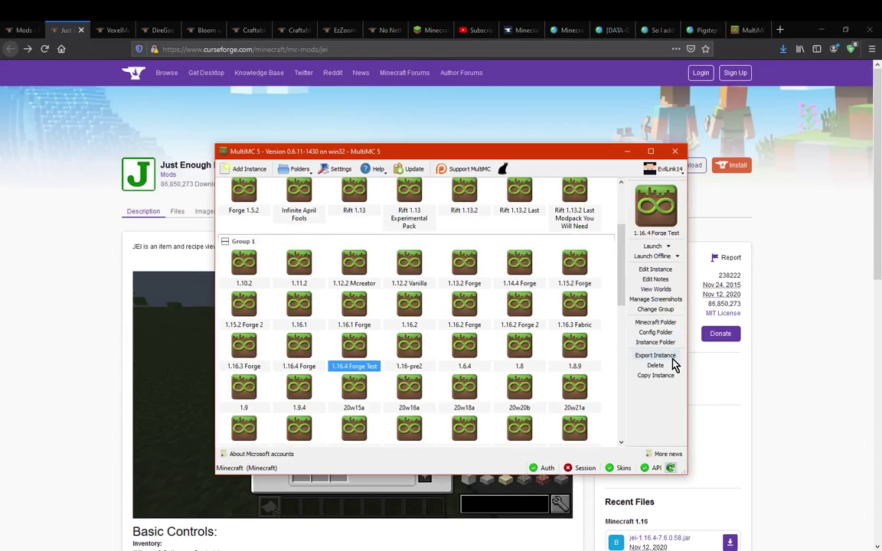
{"action": "double_click", "coordinate": [356, 356]}
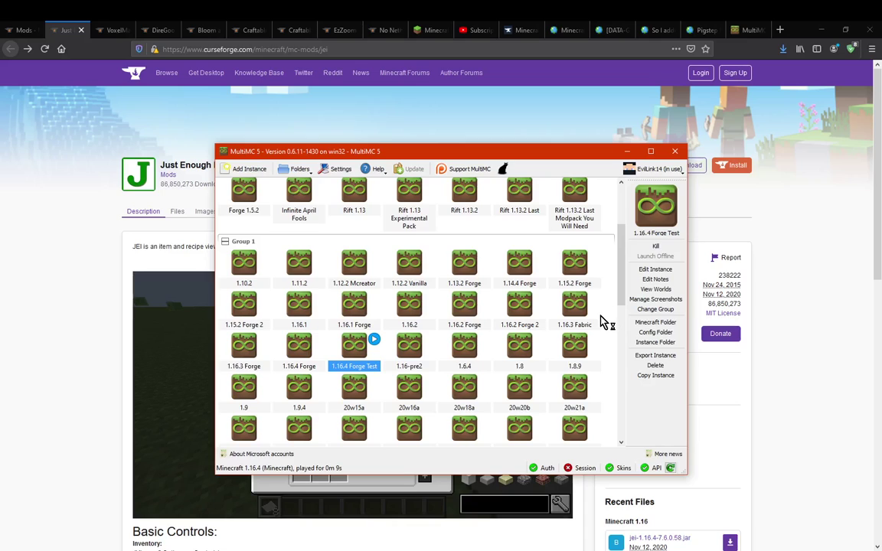
- Minimize MultiMC and close the multimc.org and Forge downloads tabs
{"action": "left_click", "coordinate": [627, 152]}
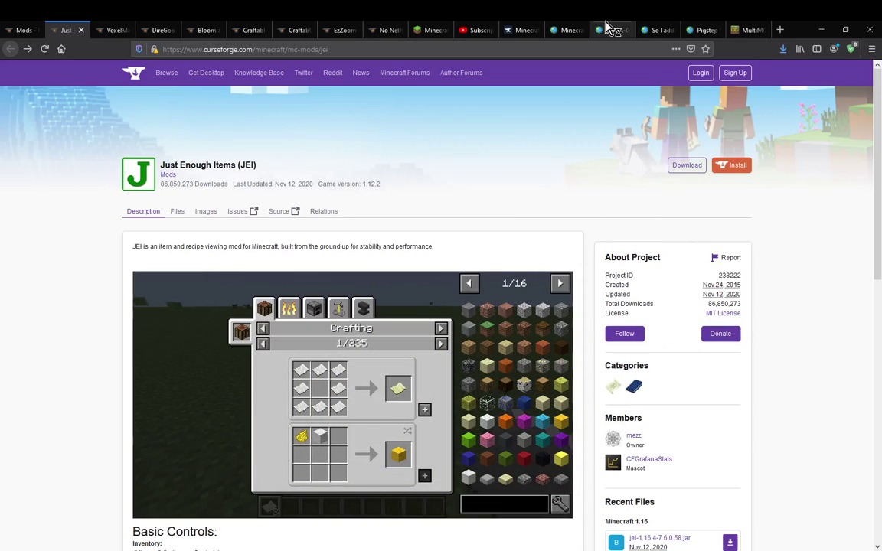
{"action": "left_click", "coordinate": [734, 31]}
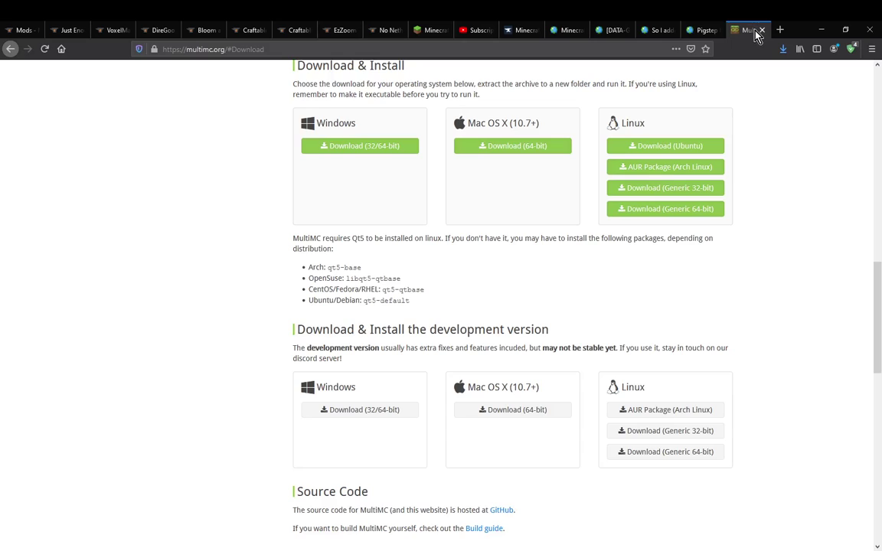
{"action": "left_click", "coordinate": [762, 31]}
{"action": "left_click", "coordinate": [556, 34]}
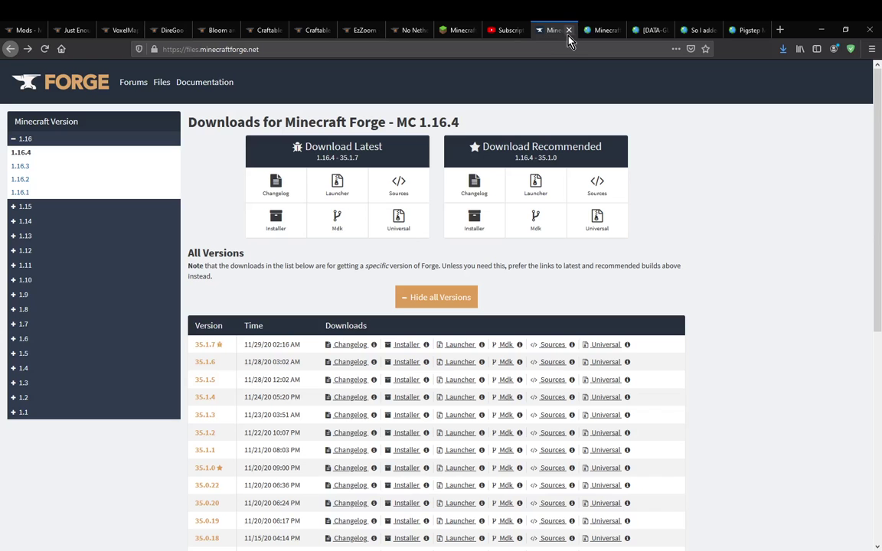
{"action": "left_click", "coordinate": [604, 33]}
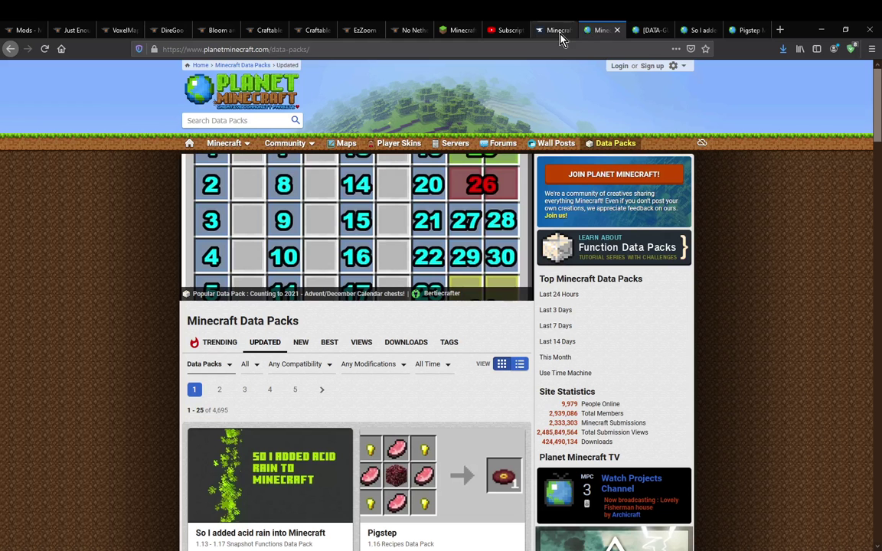
- Close the extra Minecraft tab, return to the JEI page, and bring MultiMC back up
{"action": "right_click", "coordinate": [570, 35]}
{"action": "left_click", "coordinate": [582, 163]}
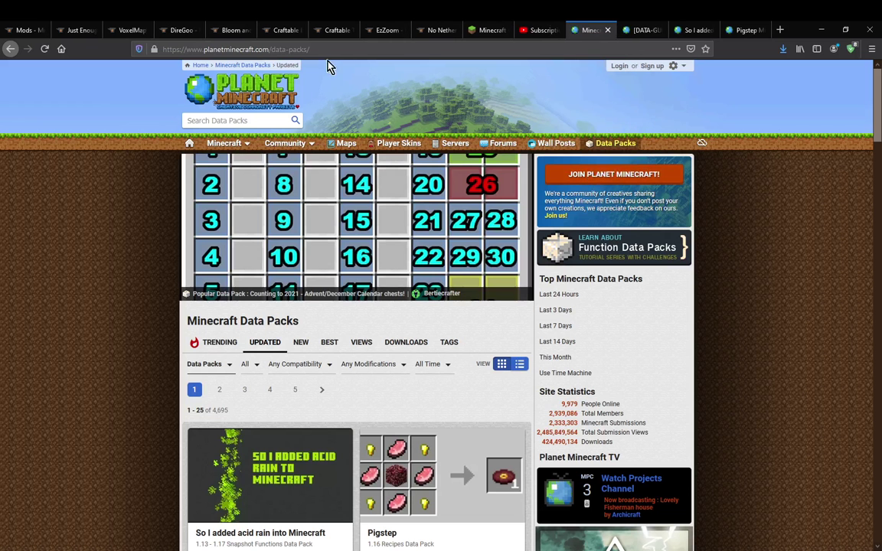
{"action": "left_click", "coordinate": [67, 29]}
{"action": "key", "text": "alt+Tab"}
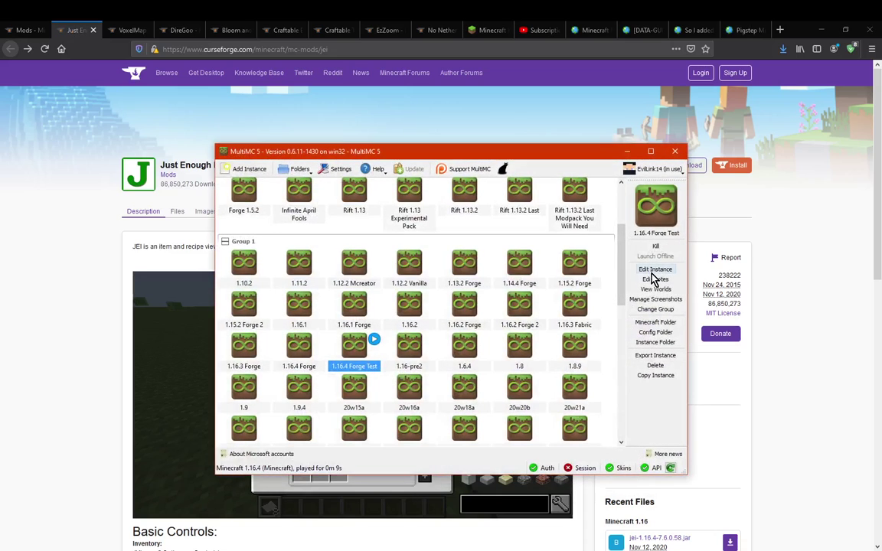
{"action": "left_click", "coordinate": [655, 269]}
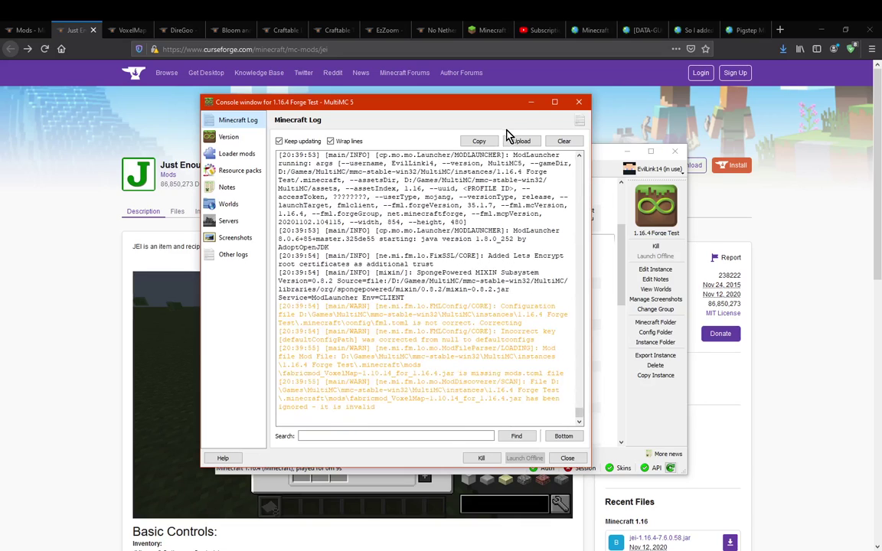
{"action": "left_click", "coordinate": [531, 101]}
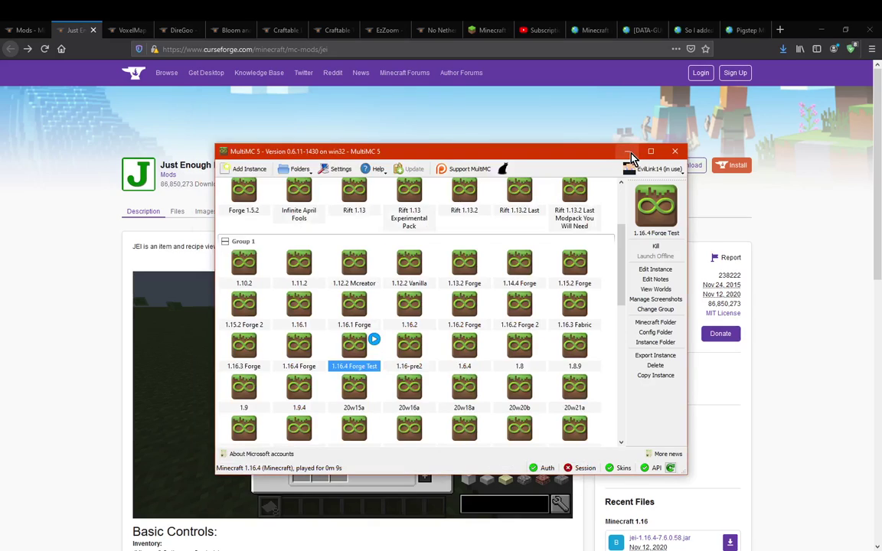
- Minimize MultiMC and delete fabricmod_VoxelMap-1.10.14_for_1.16.4.jar from the mods folder
{"action": "left_click", "coordinate": [629, 152]}
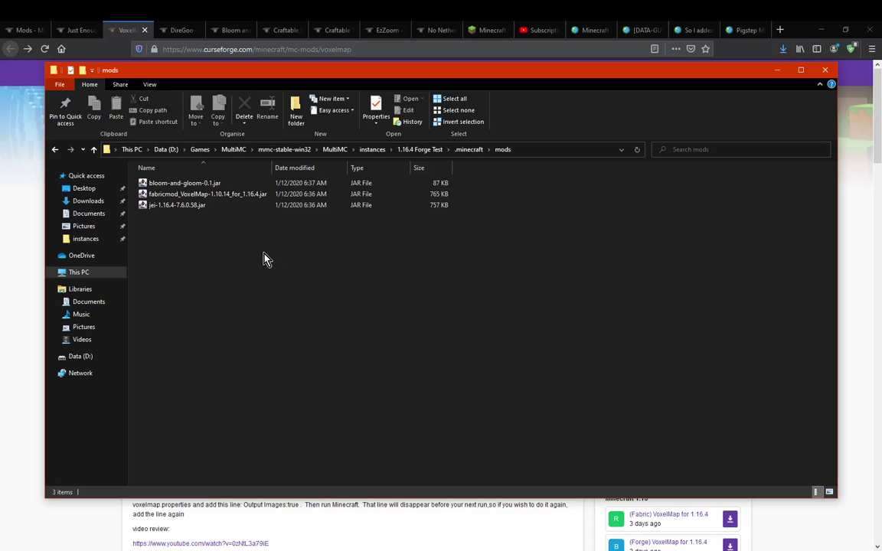
{"action": "left_click", "coordinate": [775, 71]}
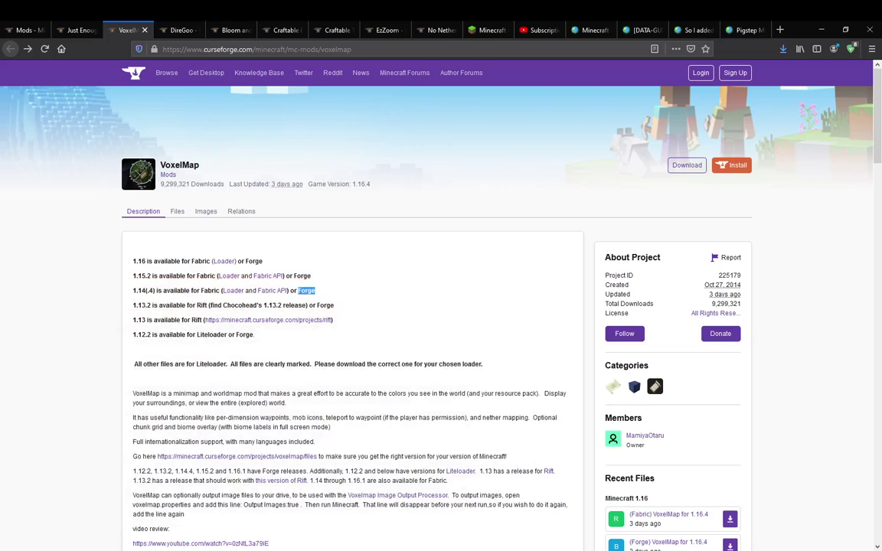
- Bring MultiMC forward, relaunch 1.16.4 Forge Test, and scroll through VoxelMap's recent files
{"action": "mouse_move", "coordinate": [459, 545]}
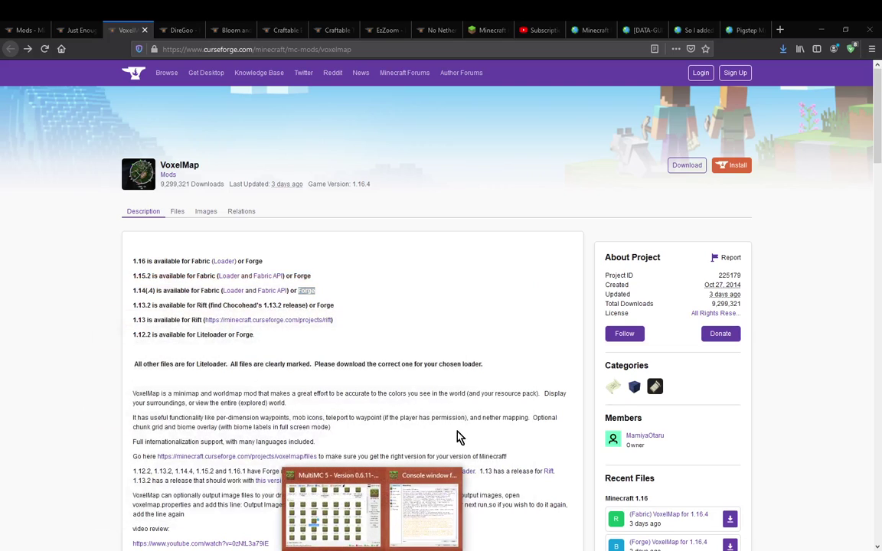
{"action": "left_click", "coordinate": [337, 515]}
{"action": "double_click", "coordinate": [354, 362]}
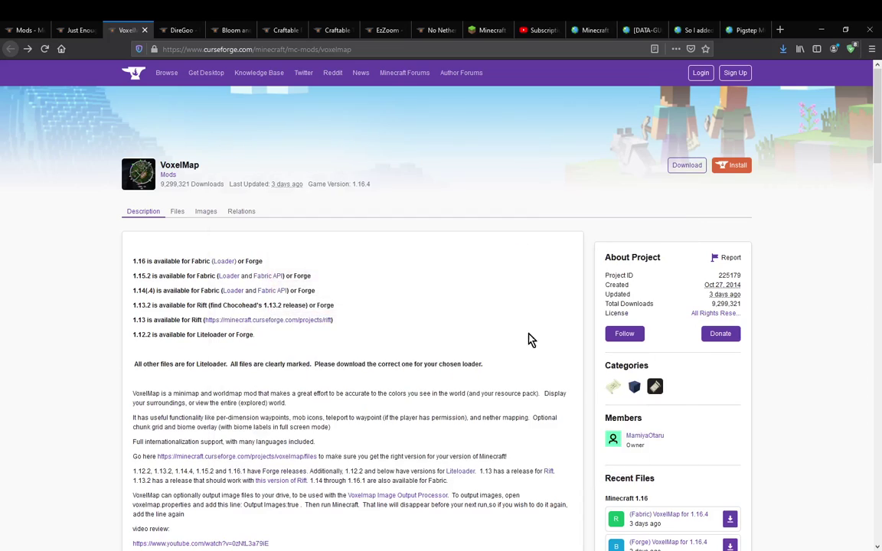
{"action": "scroll", "coordinate": [535, 368], "scroll_direction": "down", "scroll_amount": 2}
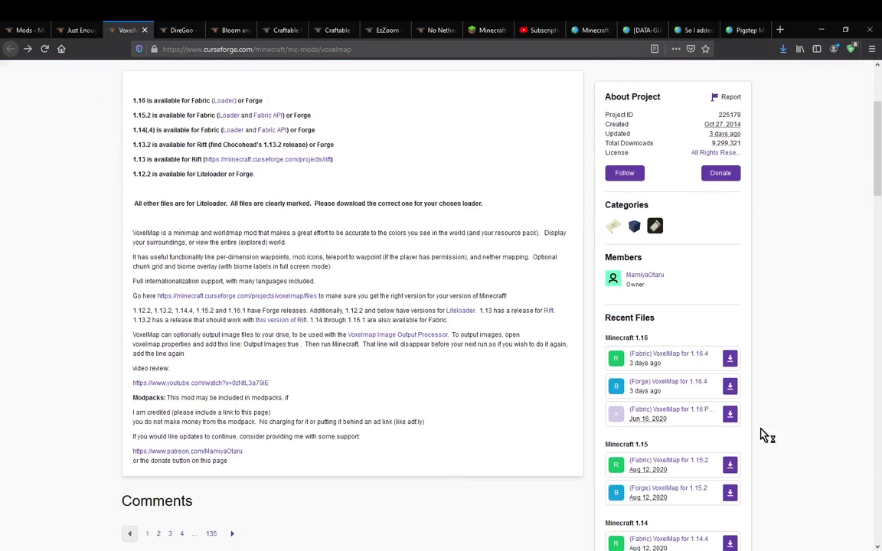
{"action": "scroll", "coordinate": [678, 407], "scroll_direction": "down", "scroll_amount": 1}
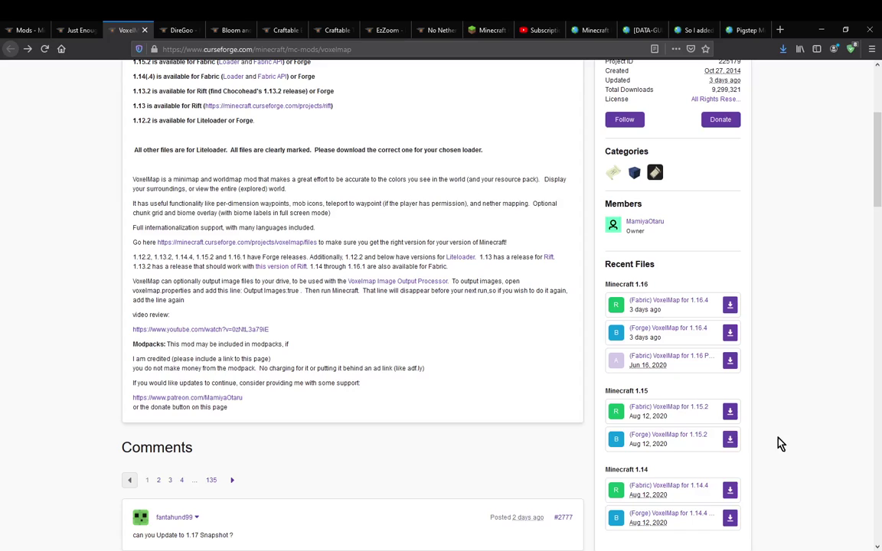
{"action": "scroll", "coordinate": [796, 455], "scroll_direction": "up", "scroll_amount": 3}
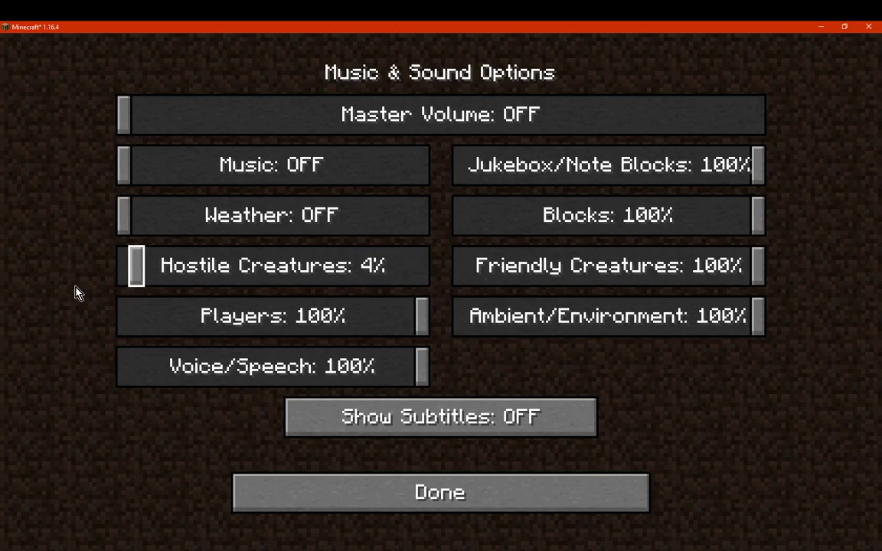
- Turn off hostile creature sounds, lower player volume, and confirm JEI 7.6.0.58 in the mods list
{"action": "left_click", "coordinate": [123, 265]}
{"action": "left_click", "coordinate": [239, 316]}
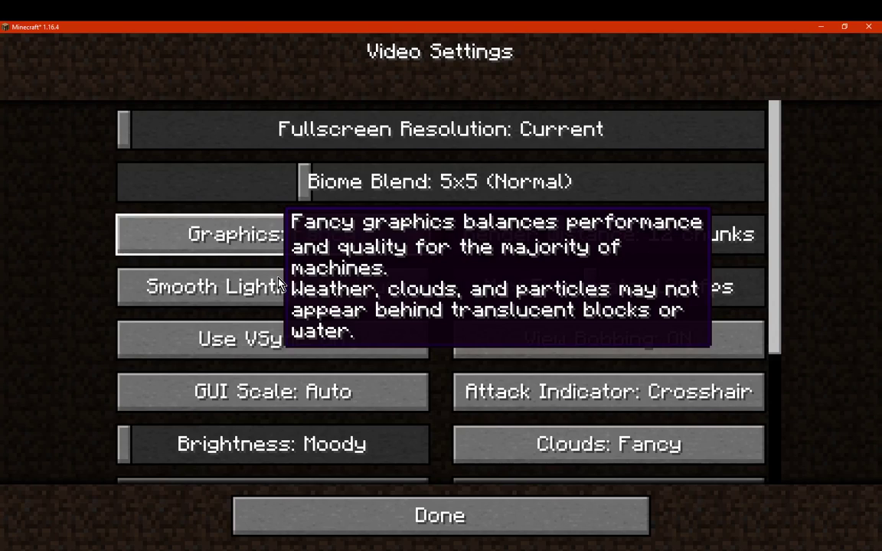
{"action": "left_click", "coordinate": [105, 235]}
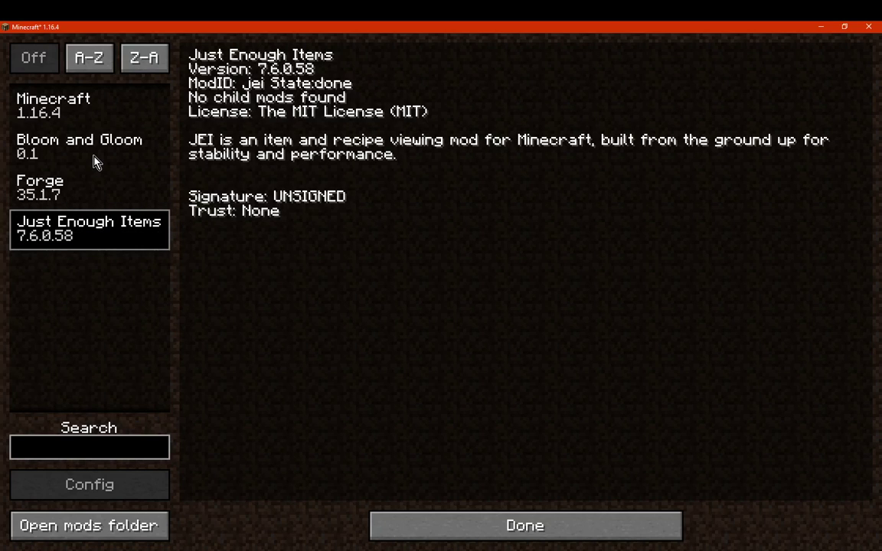
{"action": "key", "text": "Escape"}
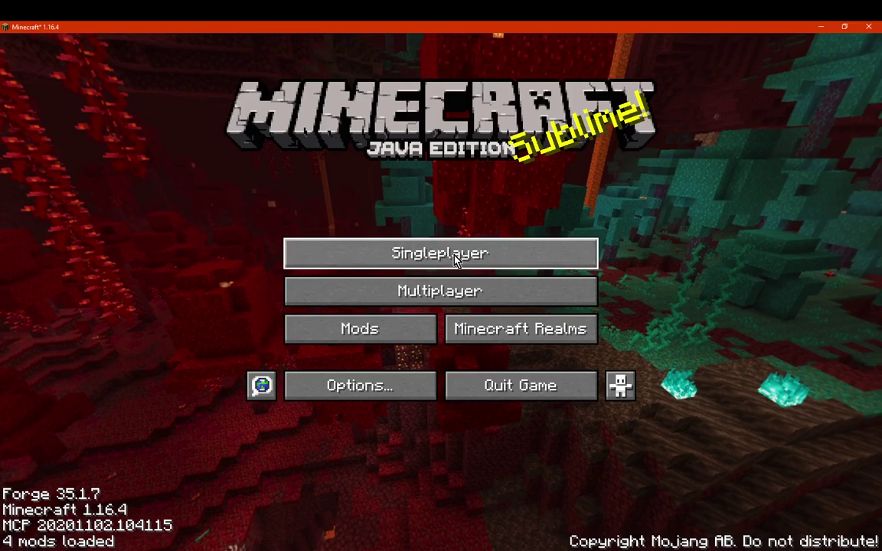
- Start a new singleplayer world and turn Bonus Chest on in More World Options
{"action": "left_click", "coordinate": [456, 260]}
{"action": "left_click", "coordinate": [488, 335]}
{"action": "left_click", "coordinate": [383, 290]}
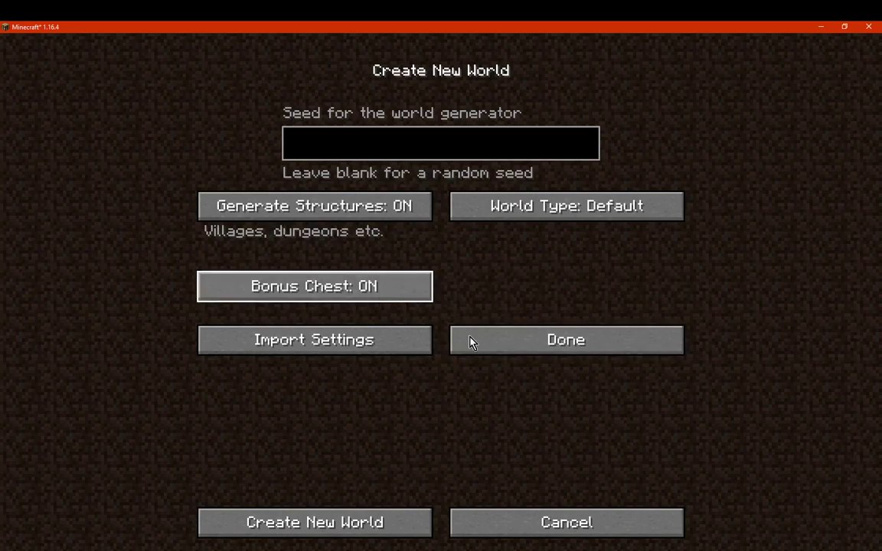
{"action": "left_click", "coordinate": [497, 338]}
{"action": "left_click", "coordinate": [408, 206]}
- Set Game Mode to Creative, name the world 'Forge 1.16.4 Test', and create it
{"action": "left_click", "coordinate": [408, 207]}
{"action": "left_click", "coordinate": [399, 144]}
{"action": "key", "text": "BackSpace"}
{"action": "key", "text": "BackSpace"}
{"action": "key", "text": "BackSpace"}
{"action": "key", "text": "BackSpace"}
{"action": "key", "text": "BackSpace"}
{"action": "key", "text": "BackSpace"}
{"action": "key", "text": "BackSpace"}
{"action": "key", "text": "BackSpace"}
{"action": "key", "text": "BackSpace"}
{"action": "type", "text": "Forg"}
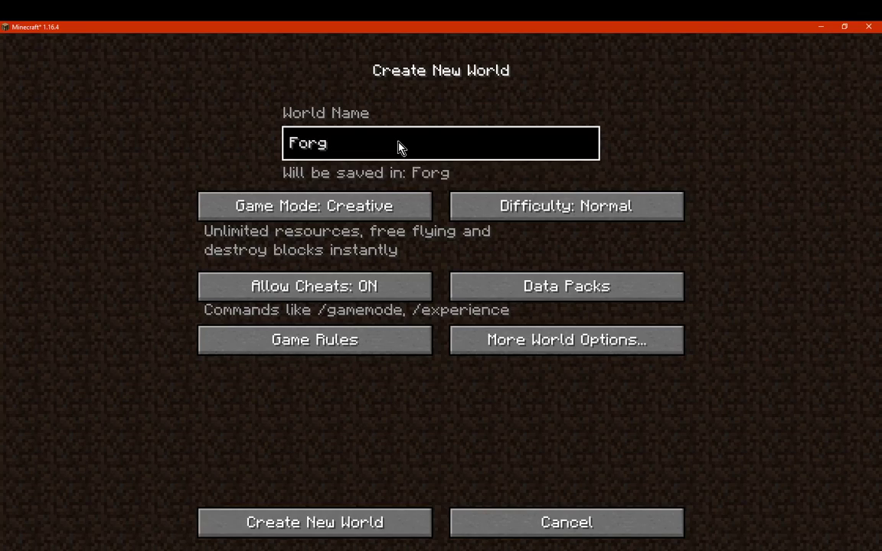
{"action": "type", "text": "e 1.16.4 Test"}
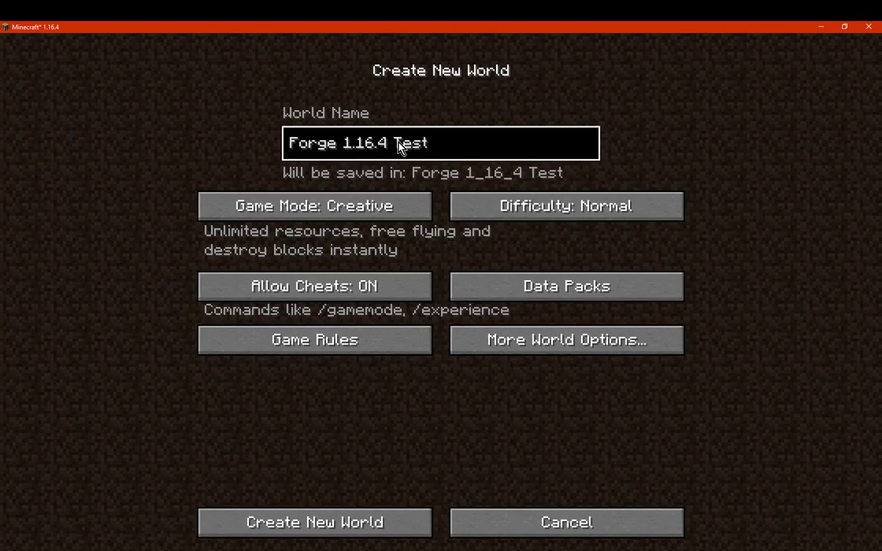
{"action": "left_click", "coordinate": [377, 527]}
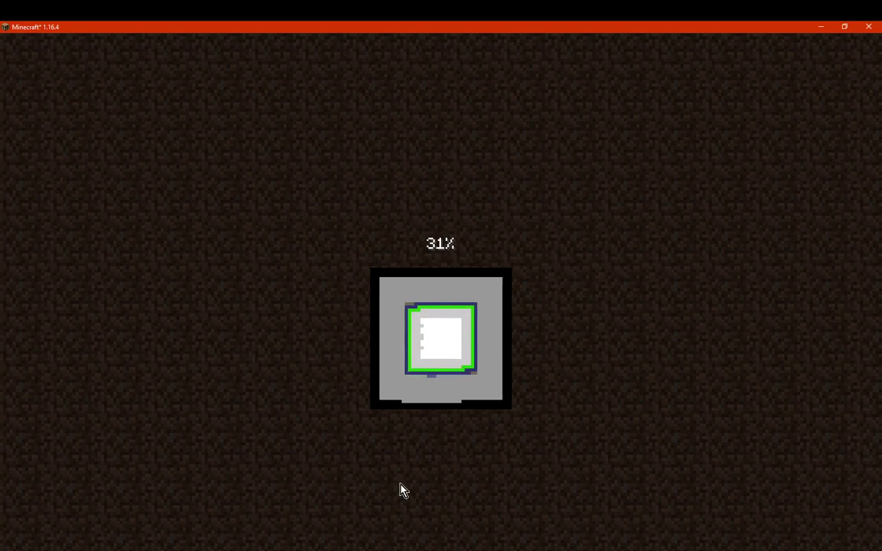
- Bring MultiMC forward, select the 1.16.4 Forge Test instance, then minimize the launcher
{"action": "key", "text": "alt+Tab"}
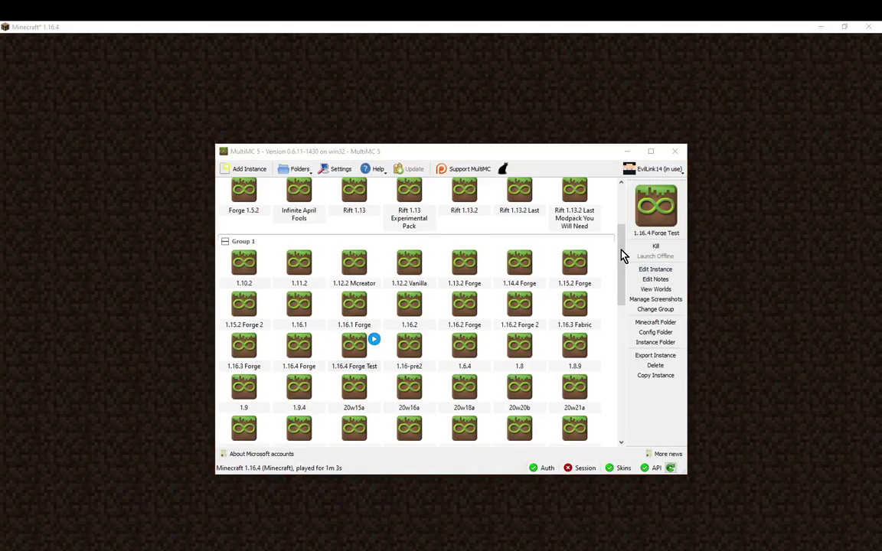
{"action": "left_click", "coordinate": [608, 324]}
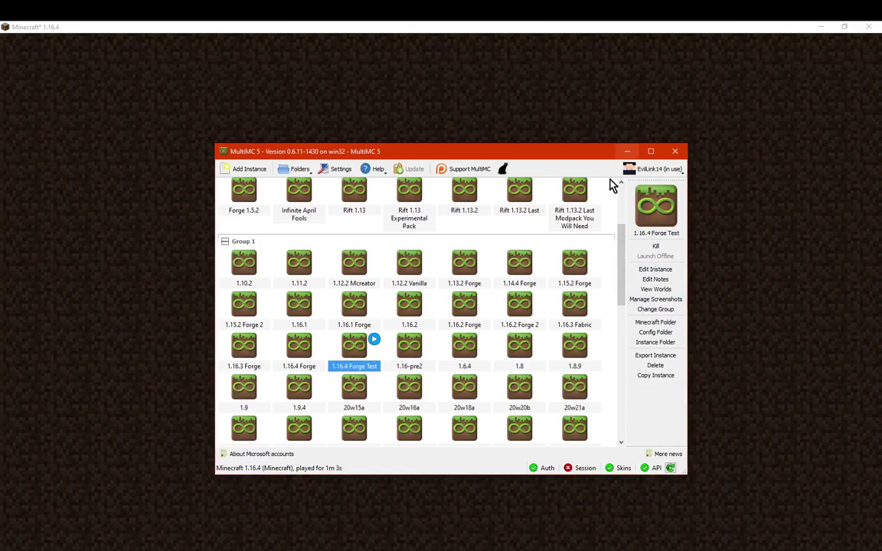
{"action": "left_click", "coordinate": [629, 152]}
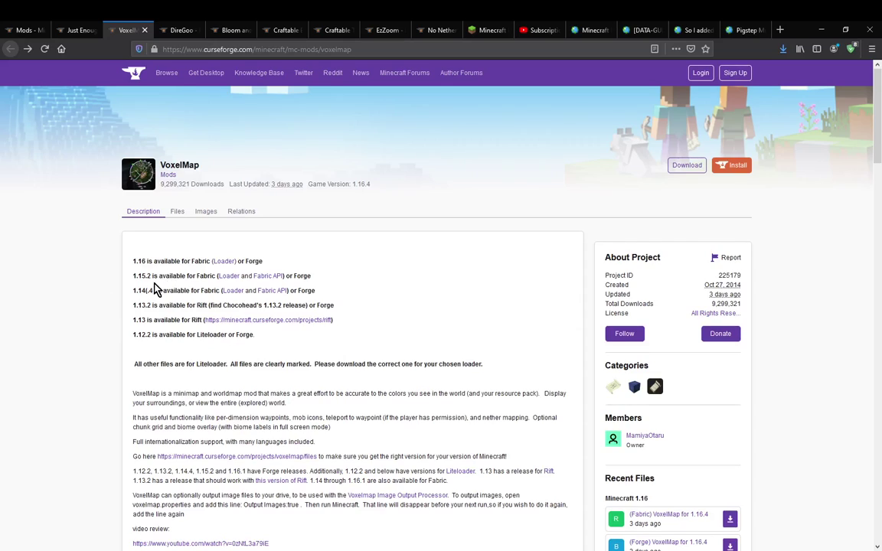
- Highlight VoxelMap's version notes, then resume the Minecraft world and open the inventory's JEI panel
{"action": "left_click_drag", "start_coordinate": [133, 264], "coordinate": [406, 329]}
{"action": "left_click", "coordinate": [405, 329]}
{"action": "left_click", "coordinate": [397, 536]}
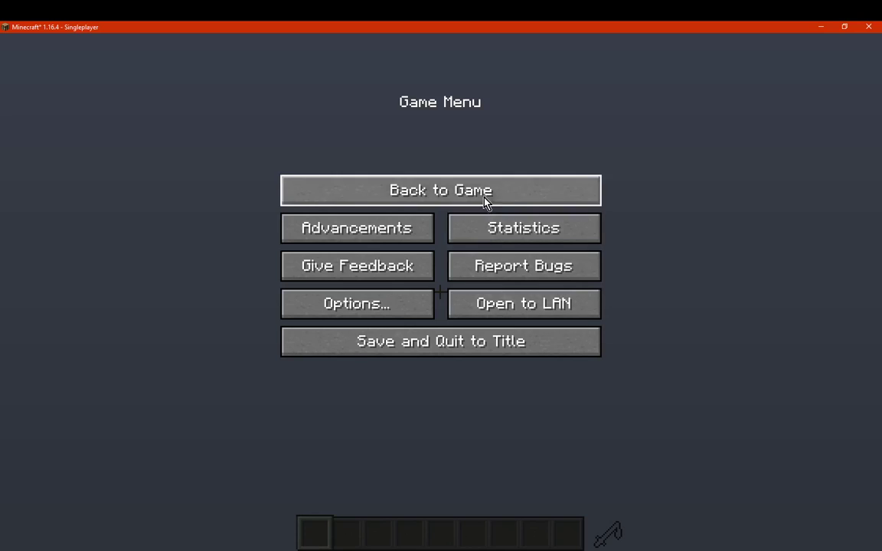
{"action": "left_click", "coordinate": [487, 197]}
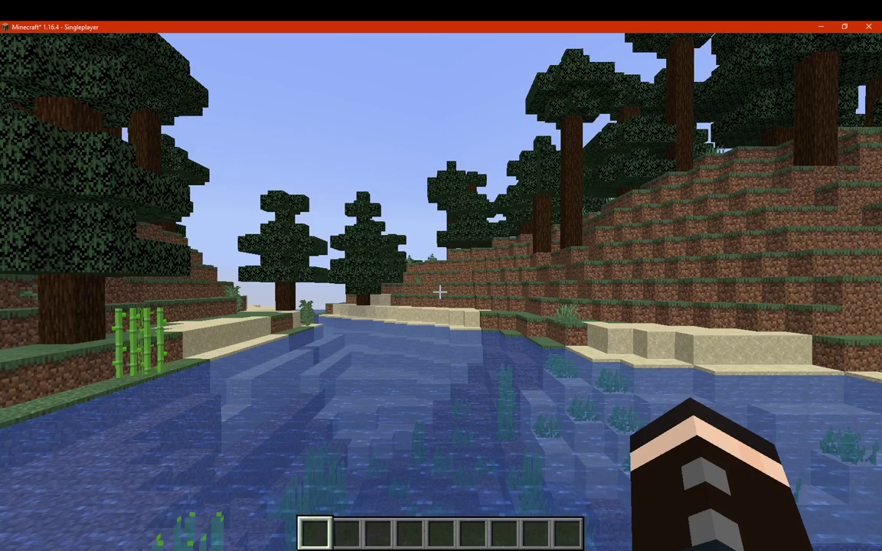
{"action": "key", "text": "e"}
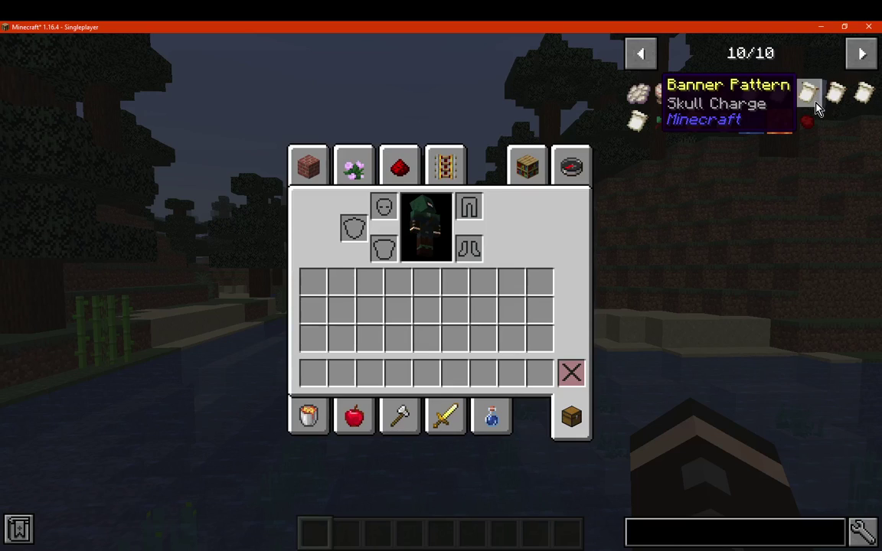